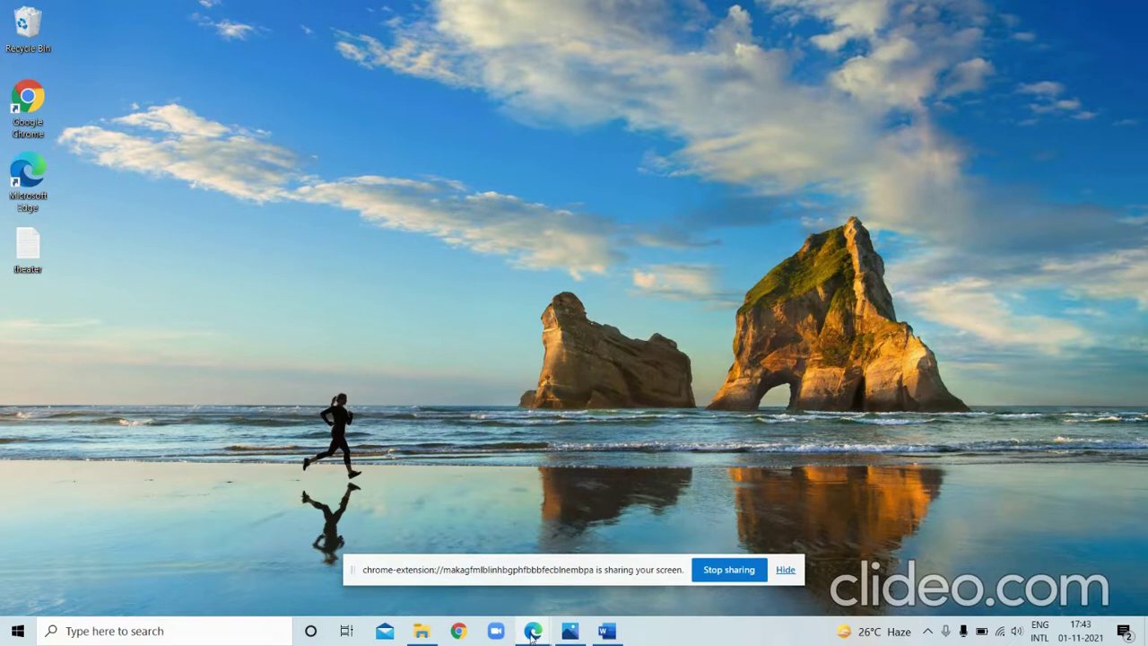
Switch to the Microsoft Edge window with the FreeConvert Video Cropper page
mouse_move(533, 634)
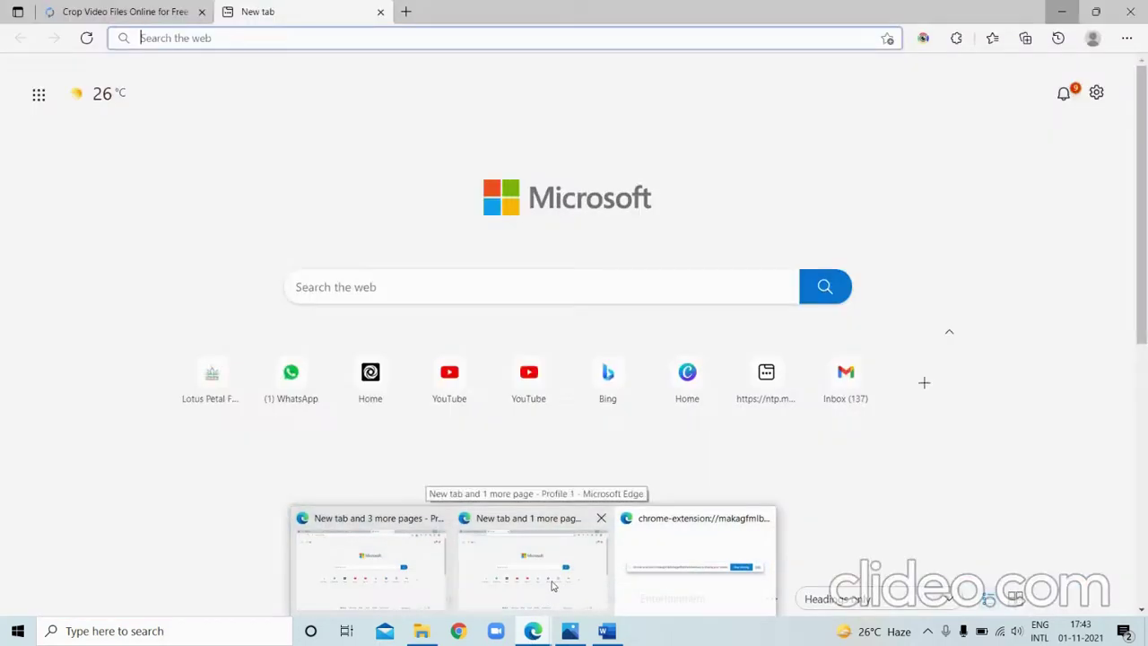
click(552, 585)
click(166, 12)
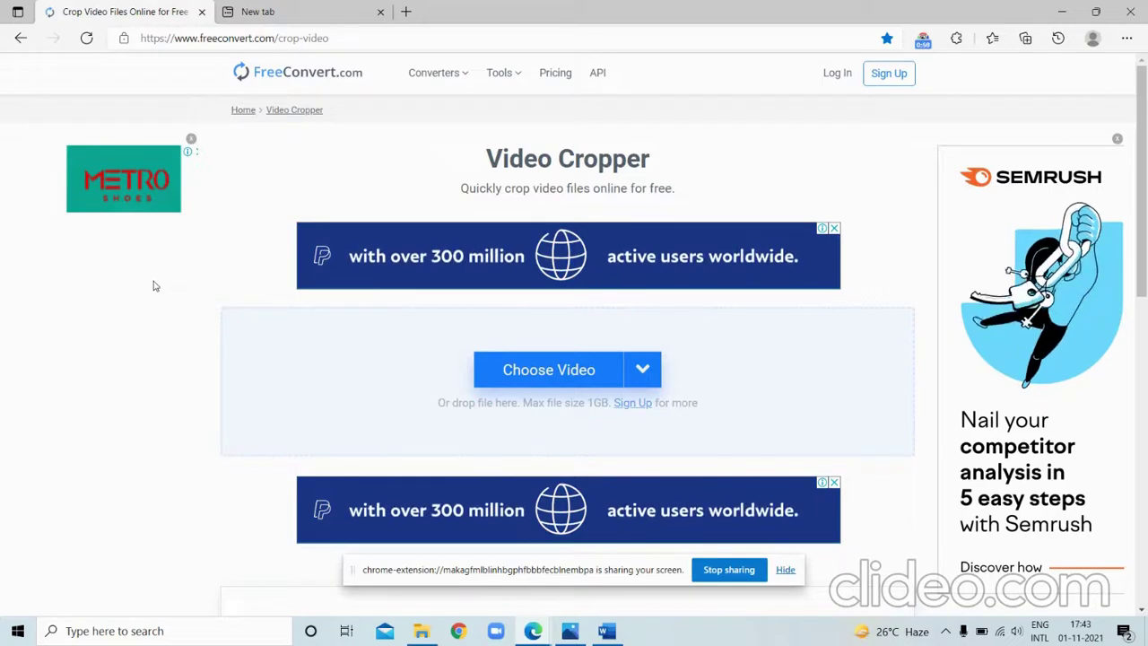
Load the video row delete.webm from the device's Downloads folder into the Video Cropper
click(515, 371)
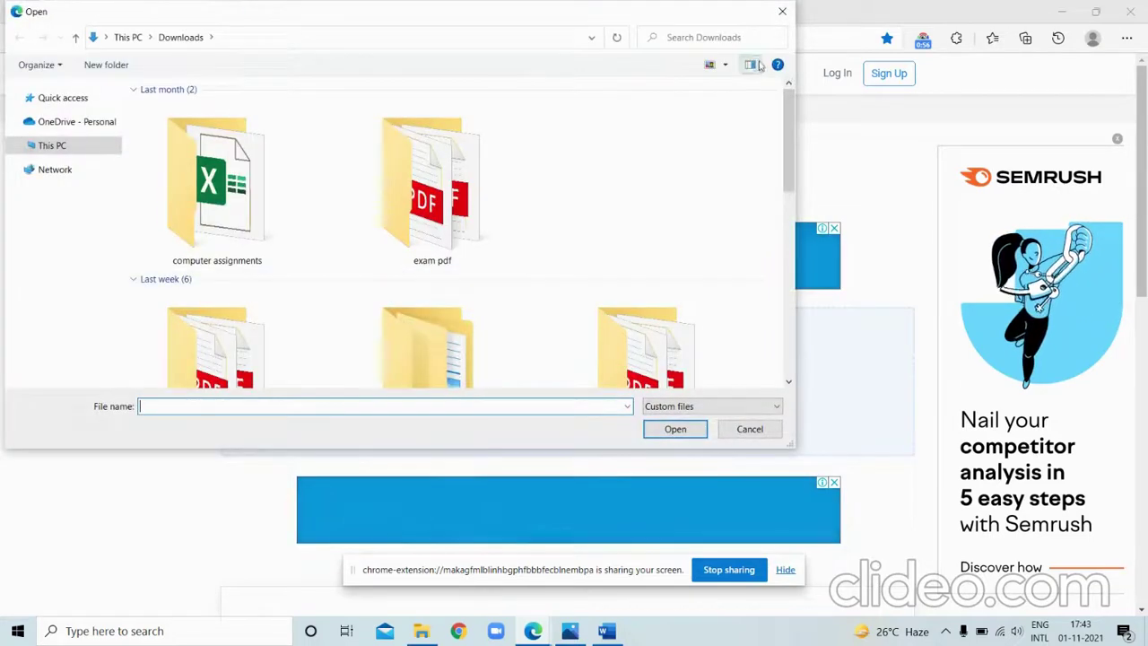
click(782, 10)
click(647, 368)
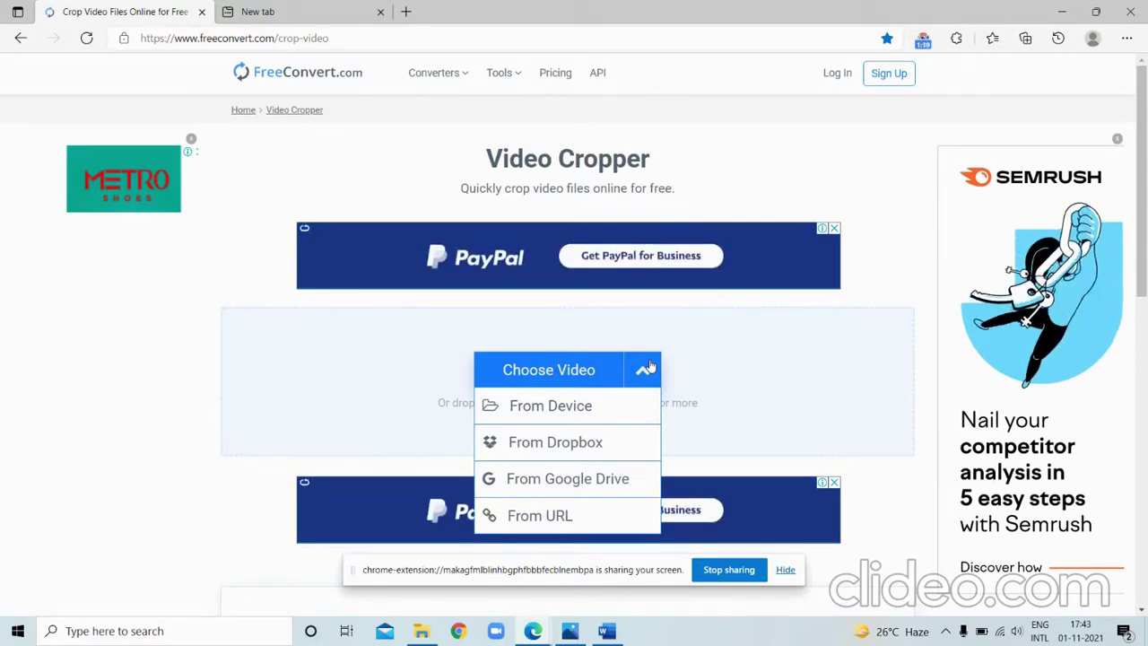
click(575, 370)
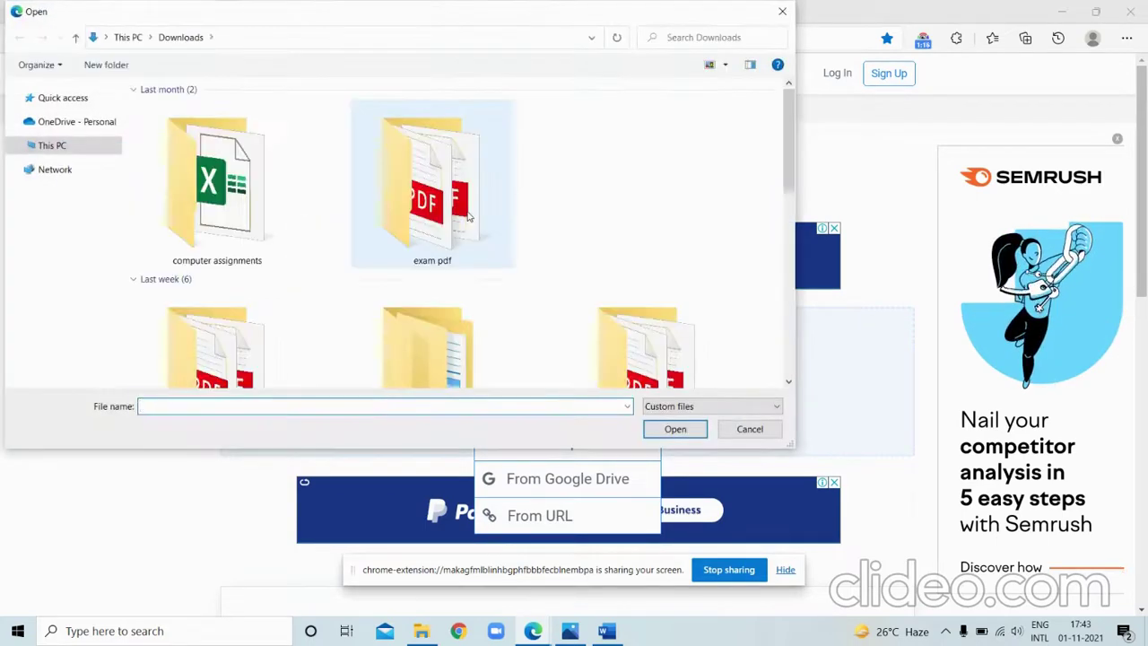
scroll(466, 216, down, 2)
double_click(224, 287)
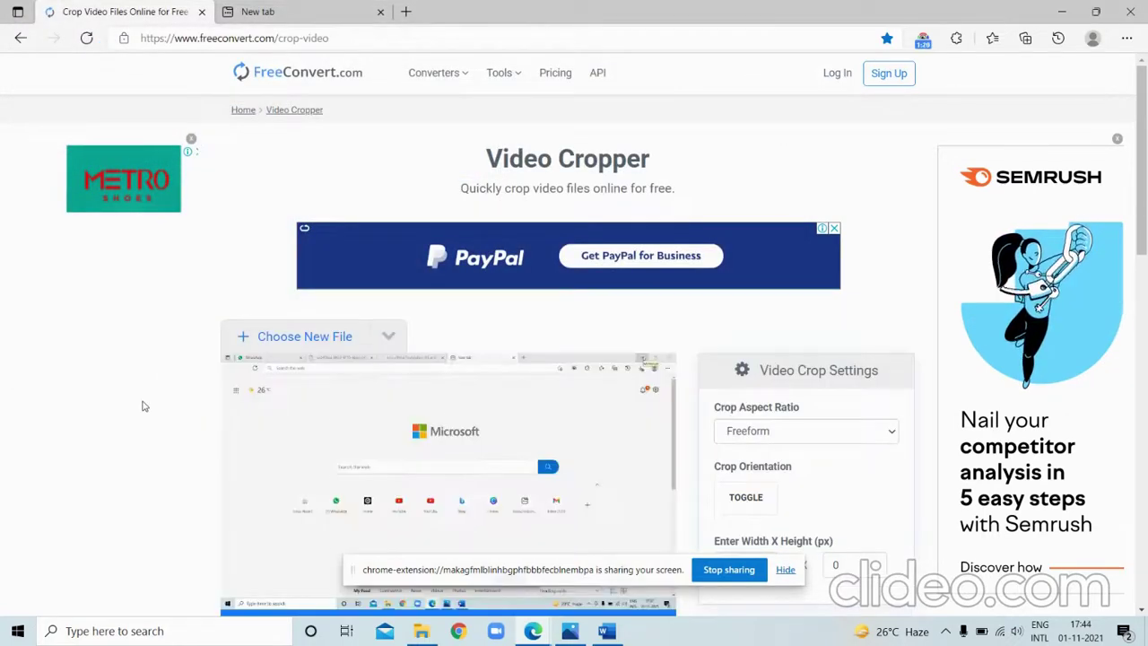
Play the video preview and draw a crop region of about 1528 × 39 px over the recorded taskbar
scroll(141, 407, down, 2)
click(235, 498)
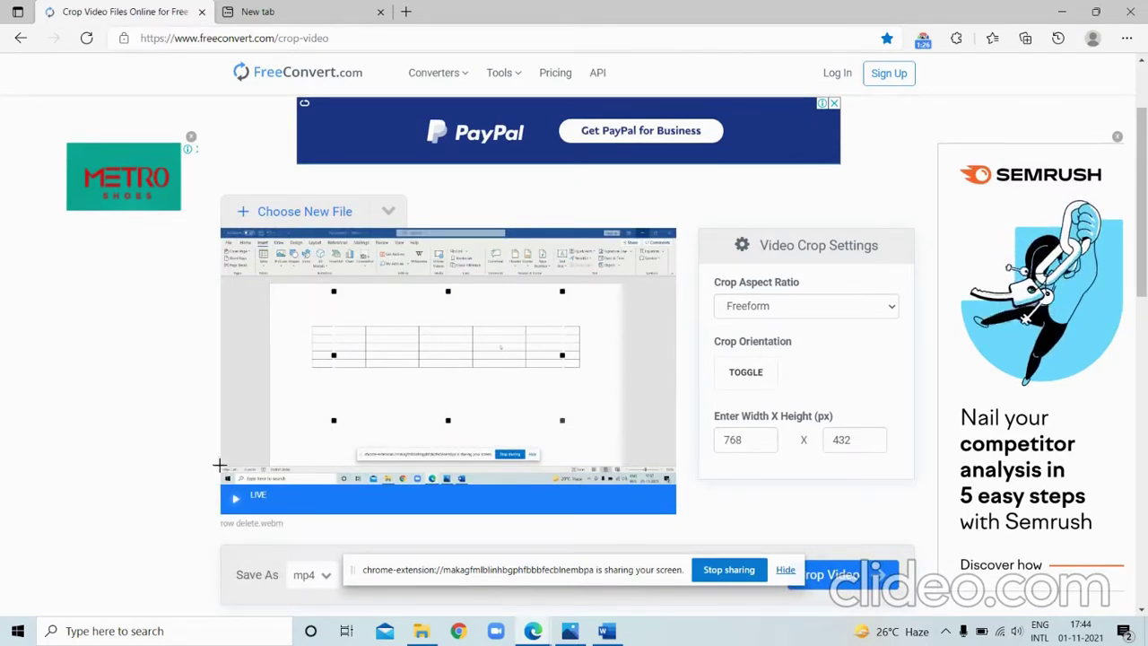
drag(223, 470, 787, 521)
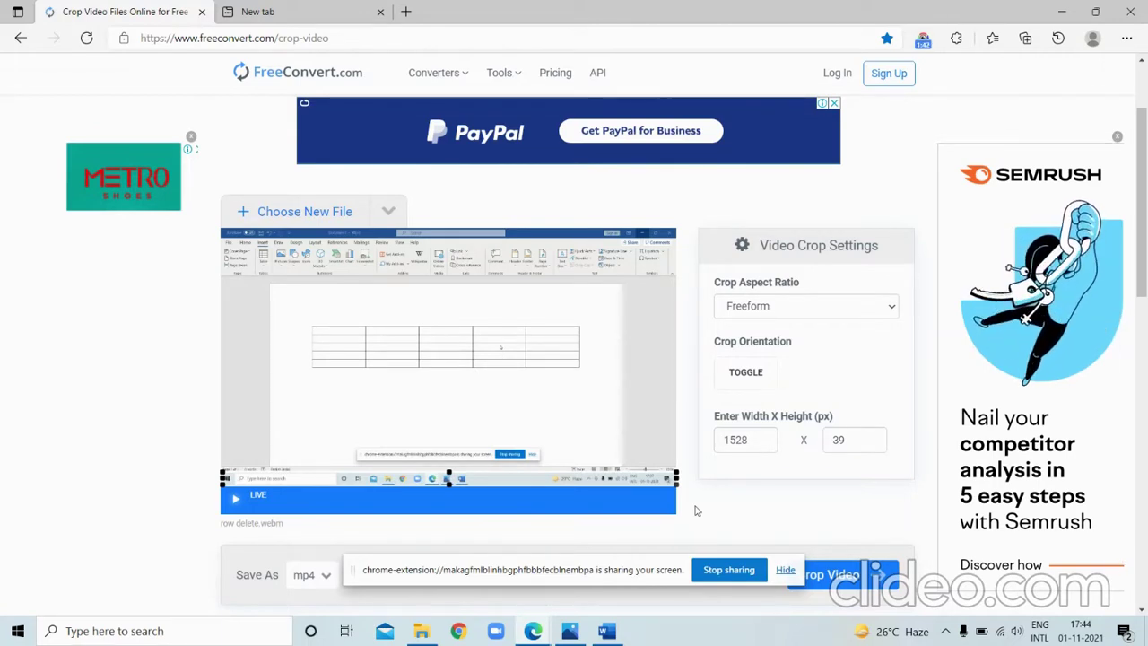
Move the crop region to the frame's upper edge and stretch it down to just above the recorded taskbar, about 1528 × 812 px
drag(477, 478, 421, 235)
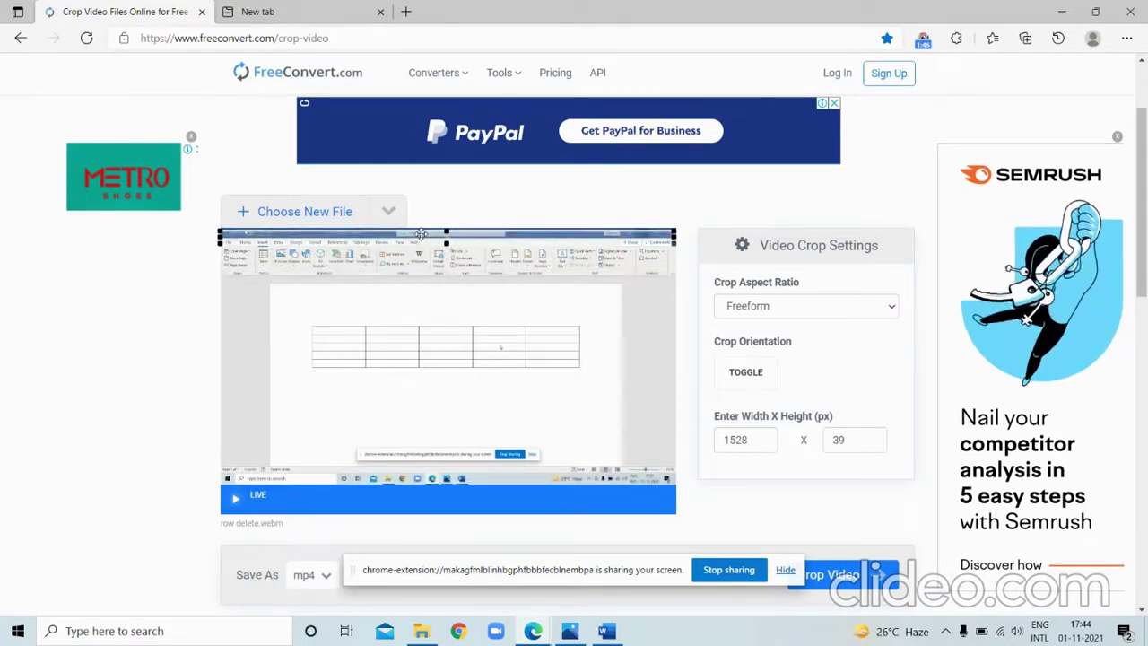
drag(445, 242, 444, 469)
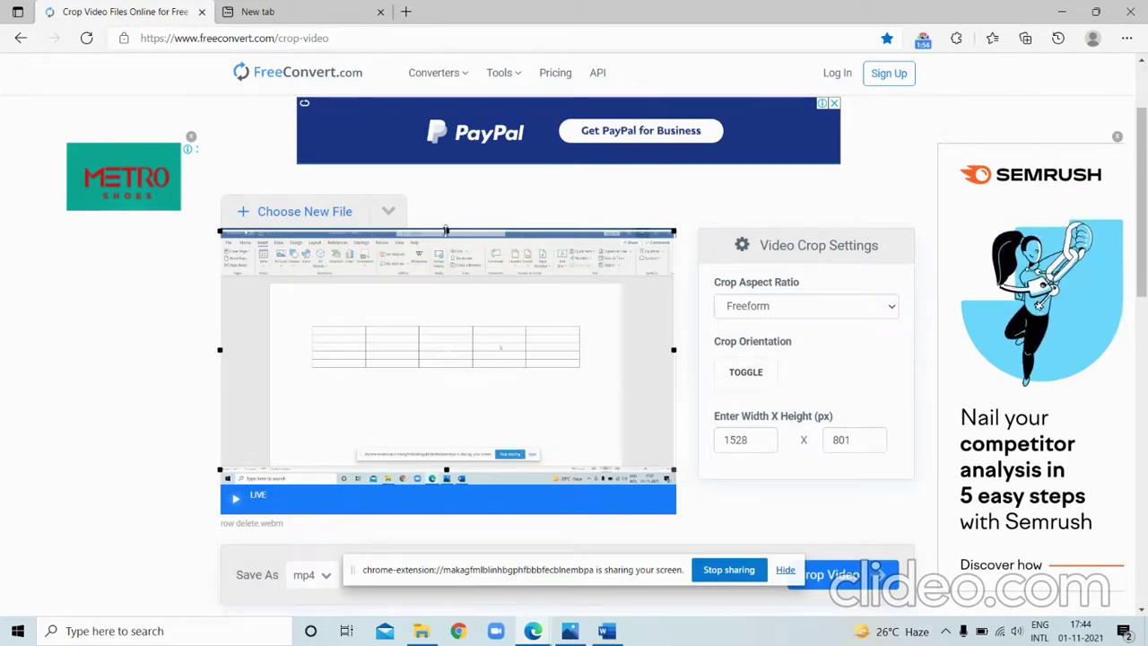
drag(446, 231, 446, 224)
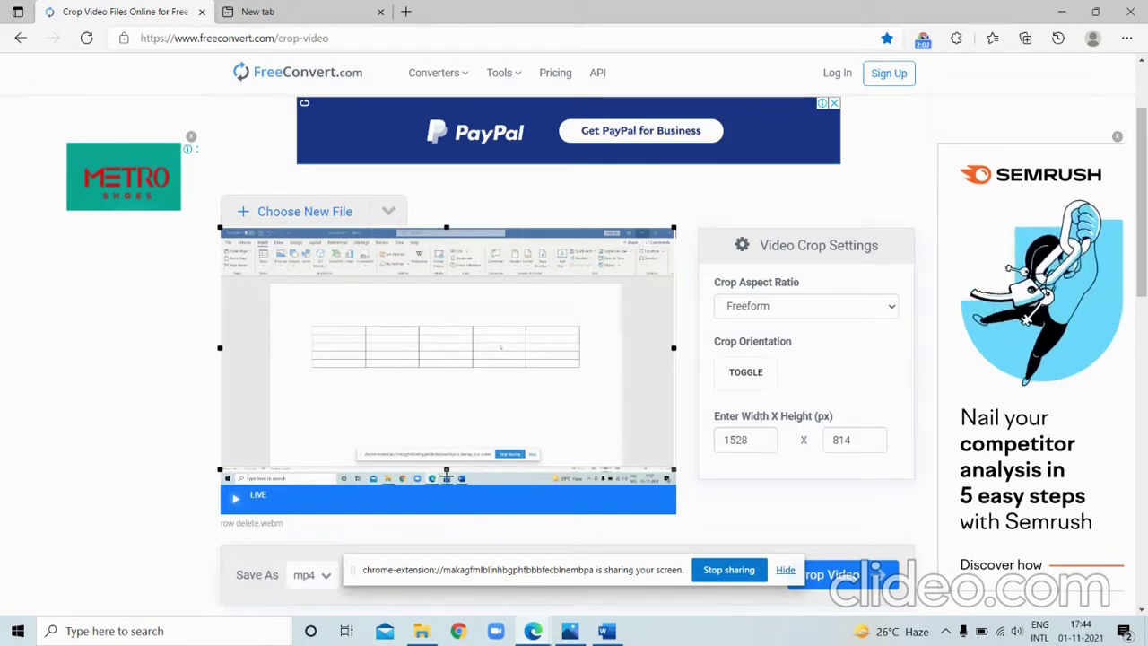
drag(446, 469, 447, 469)
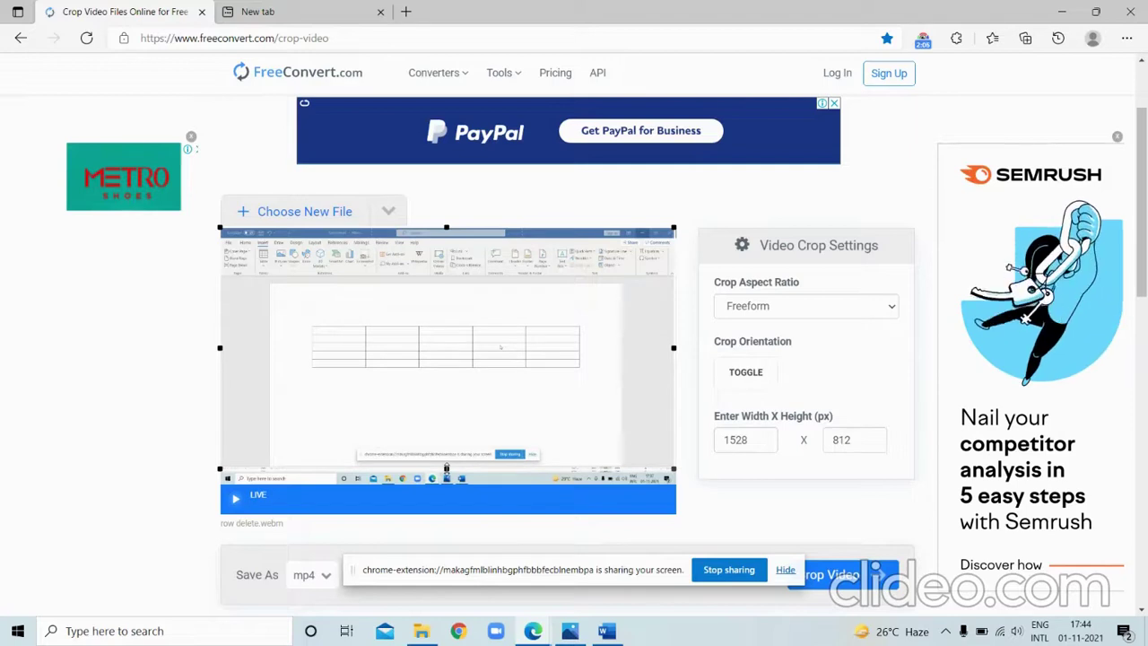
Review the output format and aspect ratio choices, keep mp4 and Freeform, and crop the video
scroll(609, 458, down, 2)
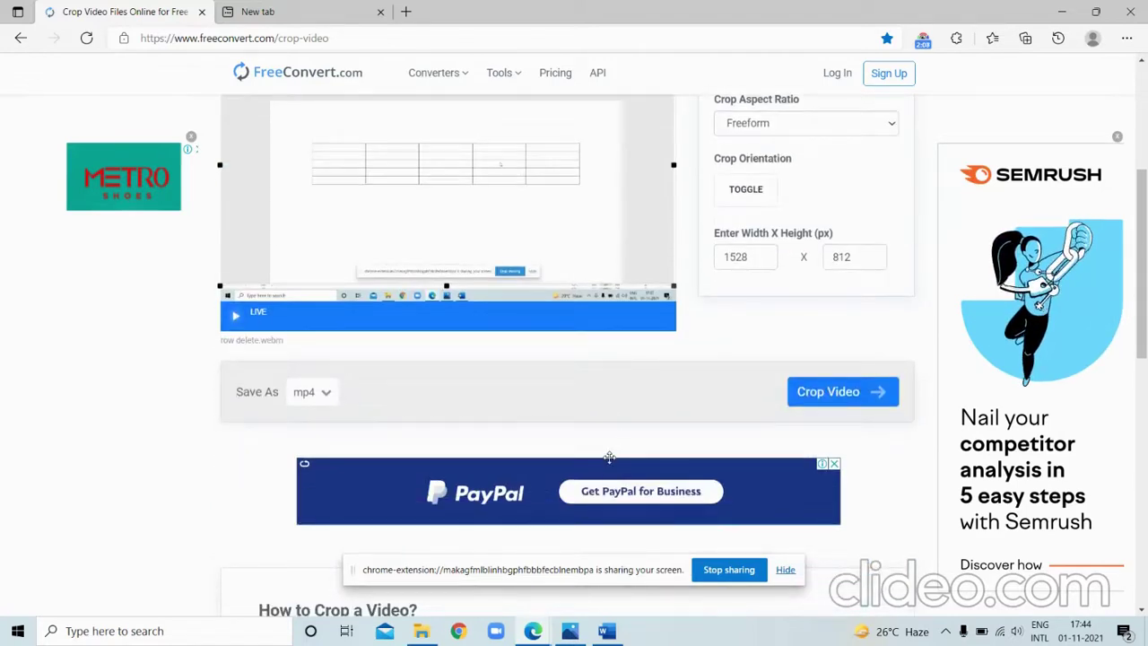
click(327, 396)
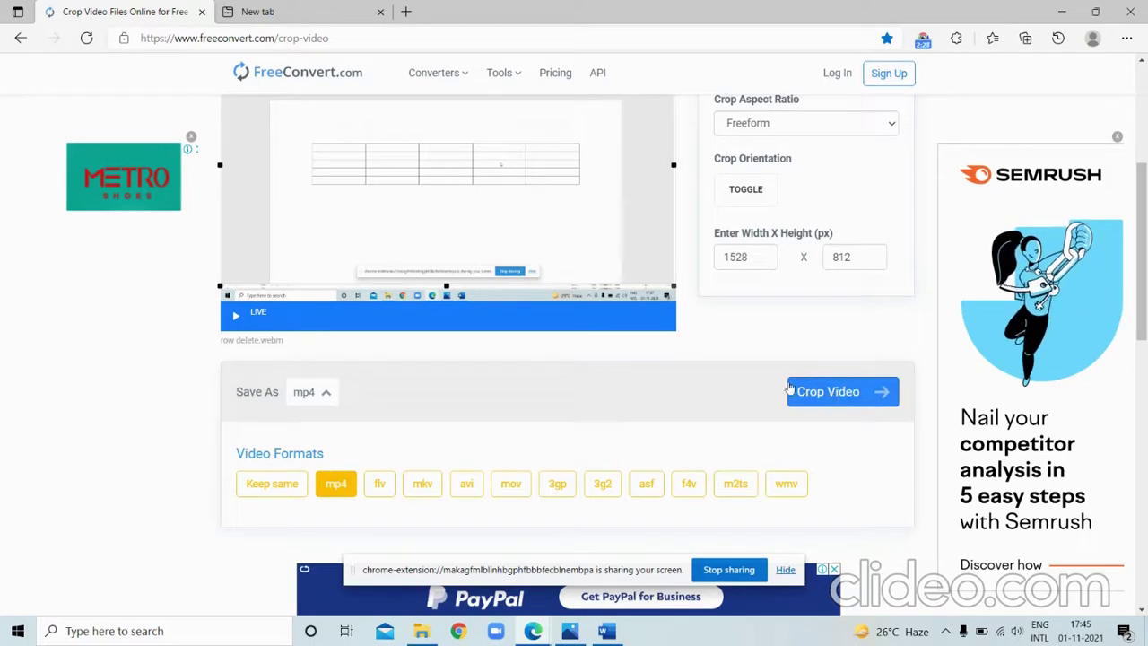
scroll(733, 385, up, 1)
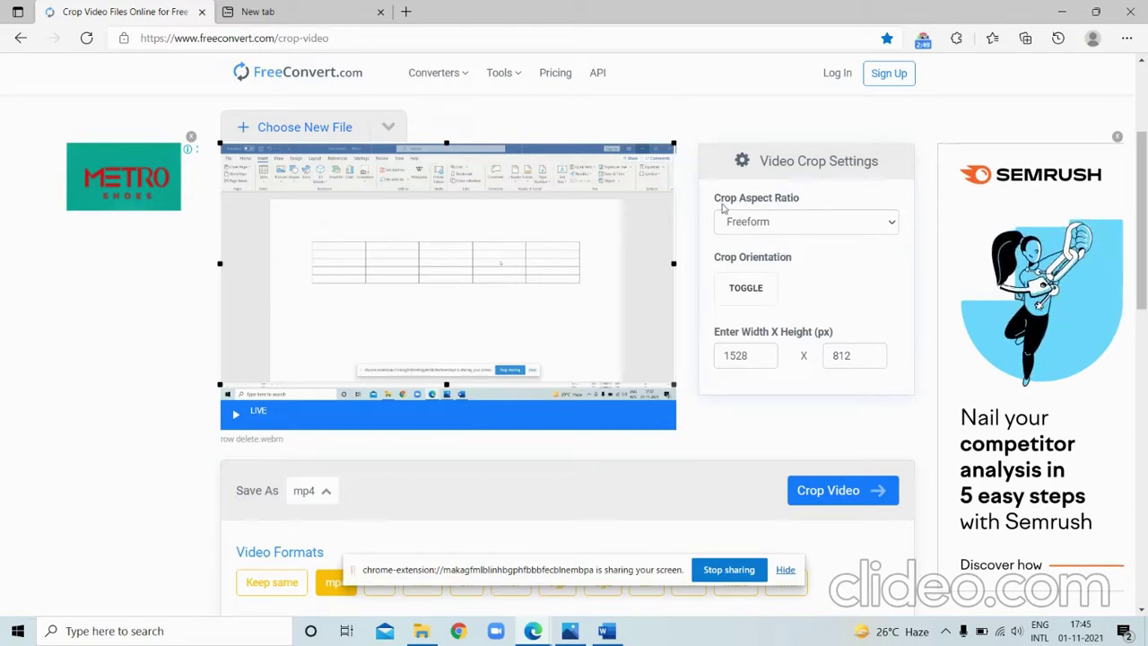
click(777, 223)
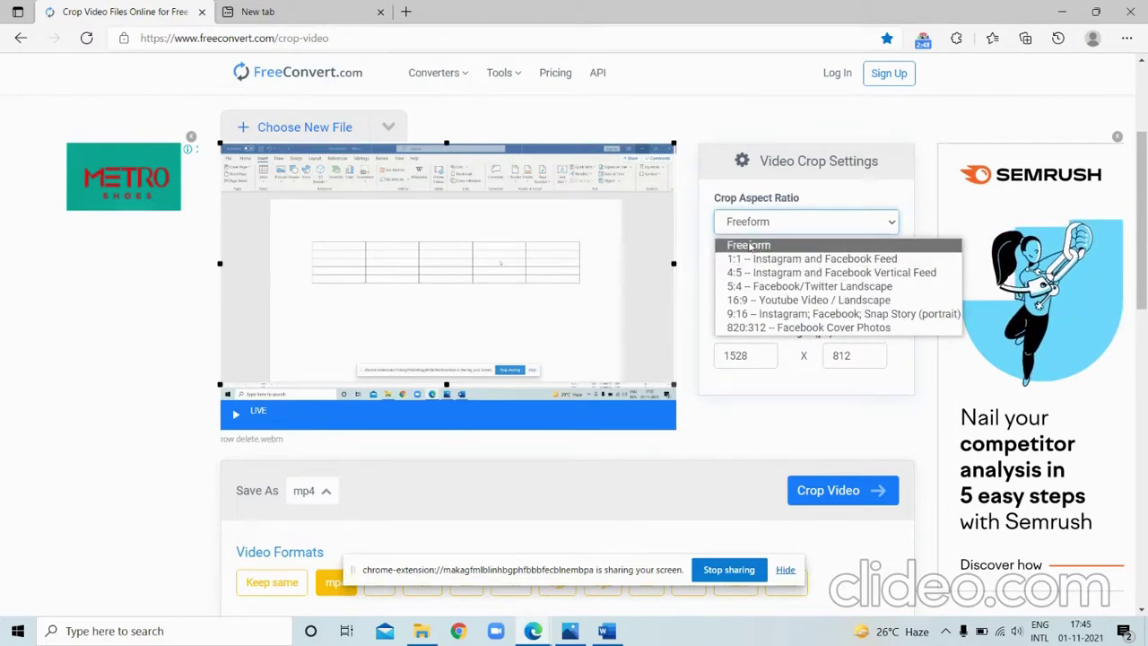
click(758, 420)
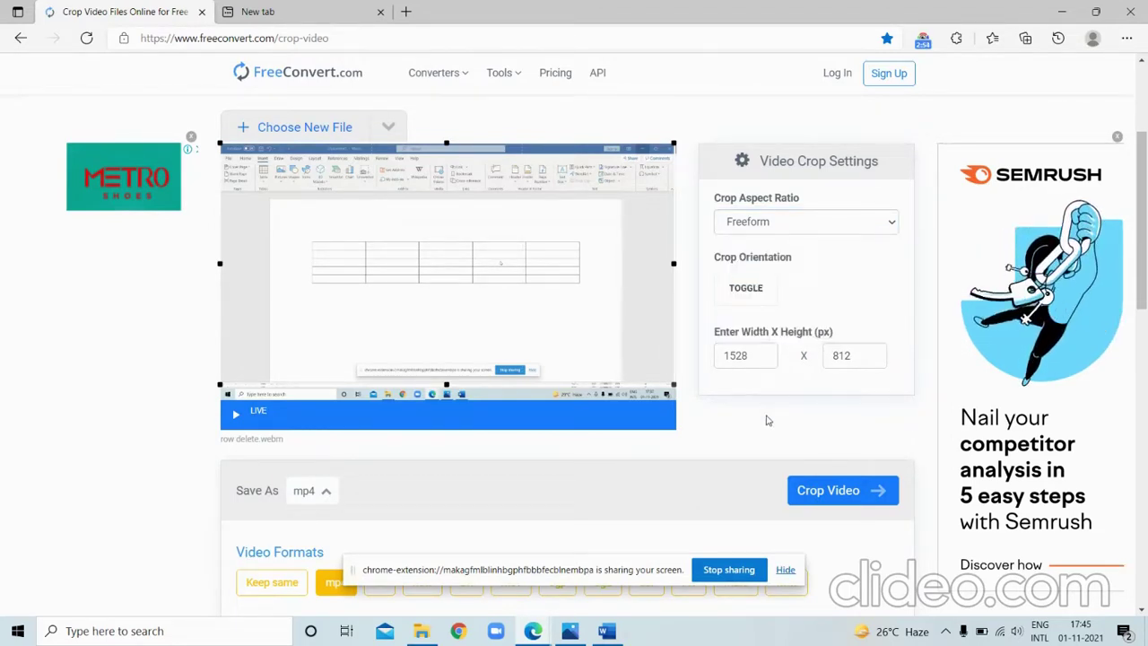
click(850, 494)
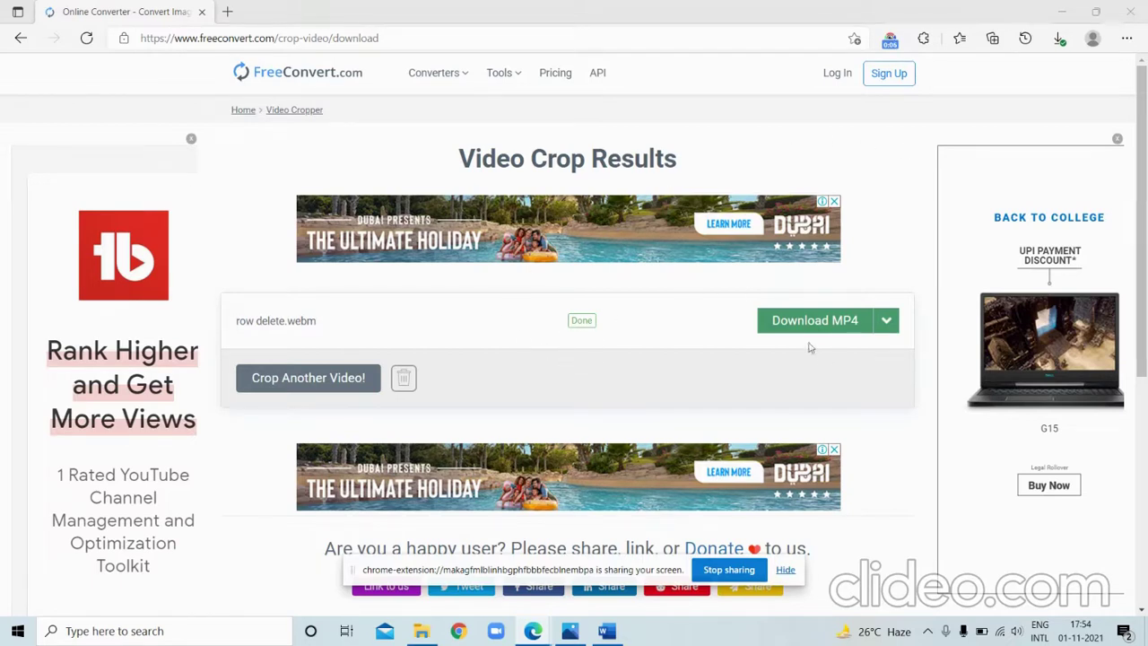
Check the cloud saving options for the cropped video and download it as an MP4
click(882, 326)
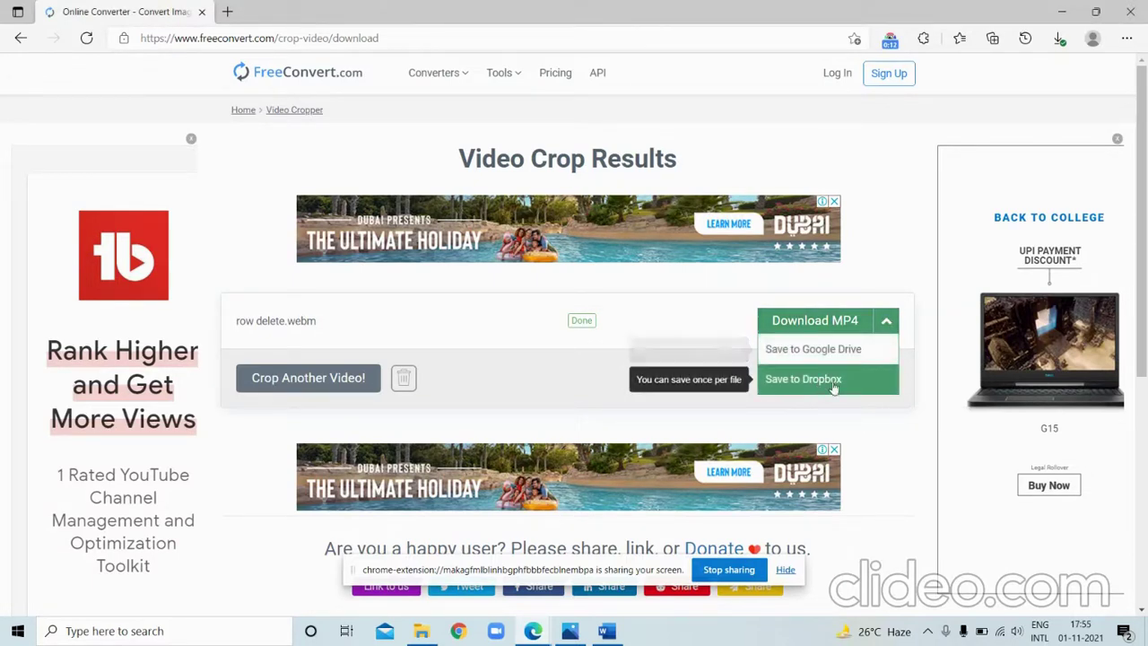
click(640, 382)
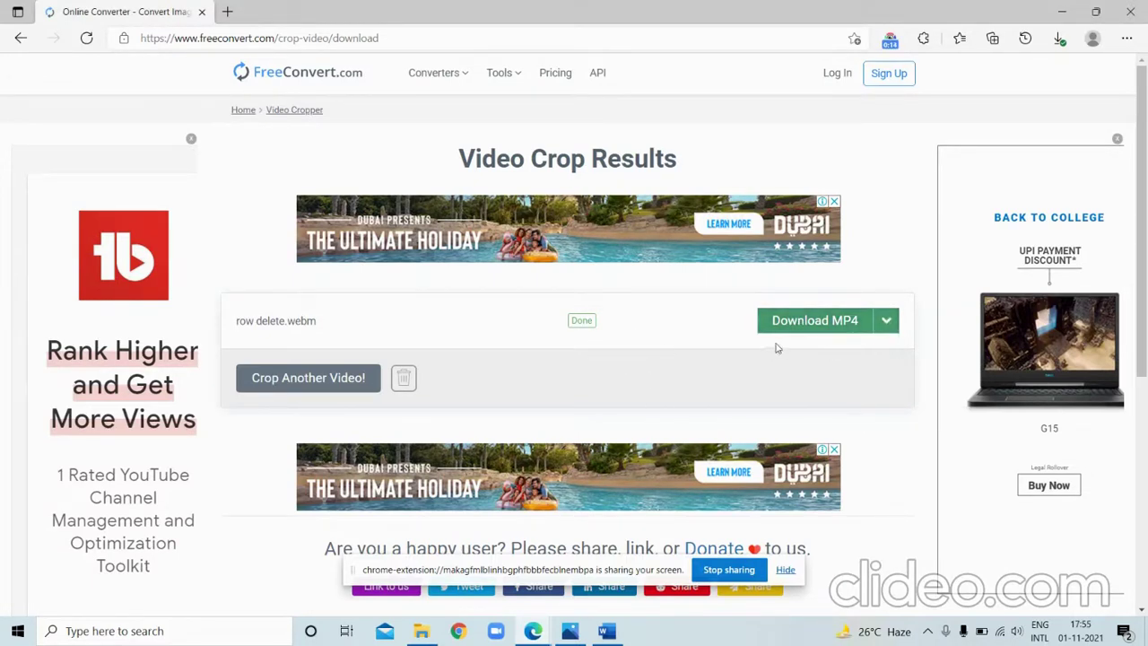
click(818, 324)
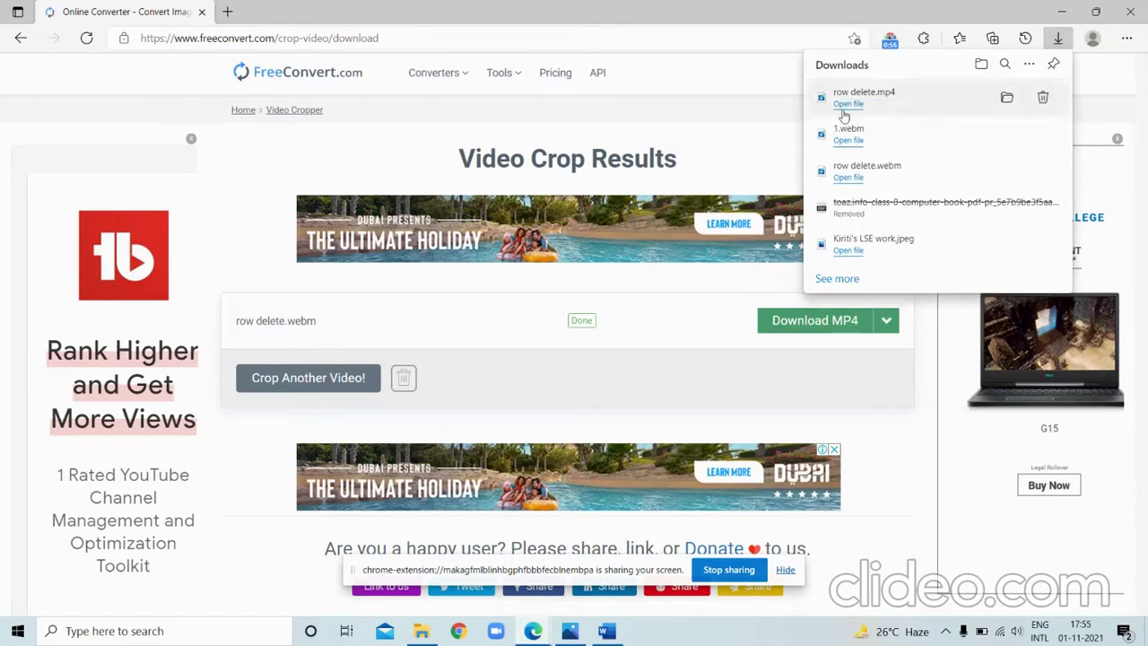
Open the downloaded row delete.mp4, play it briefly, pause it and show it full screen
click(847, 104)
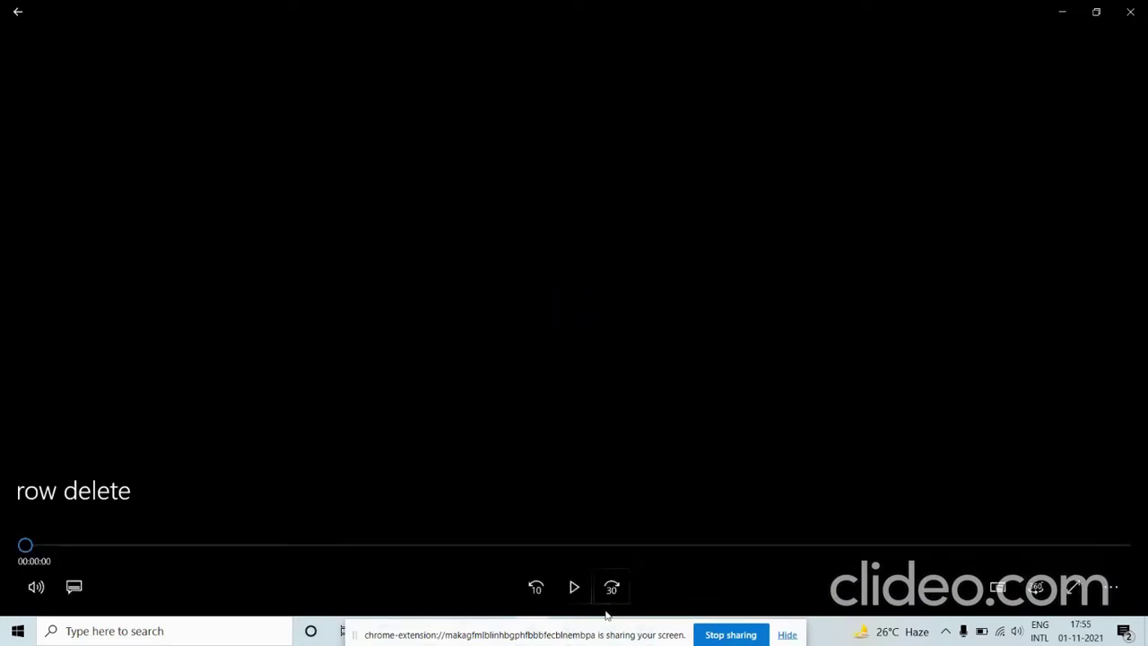
click(579, 590)
click(579, 590)
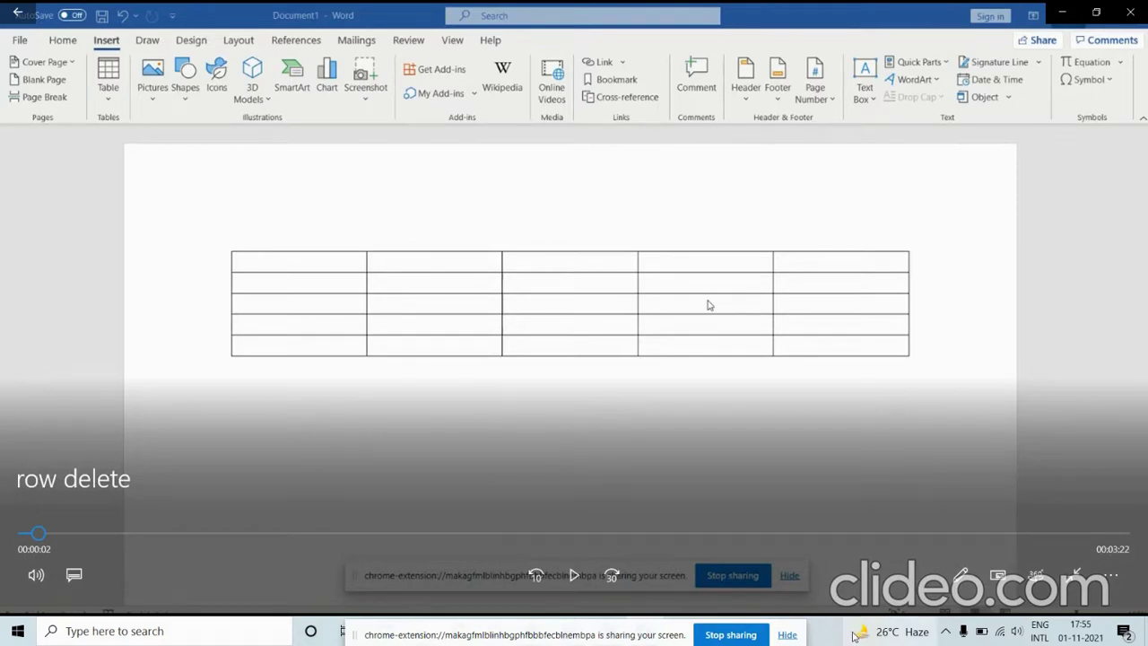
click(828, 636)
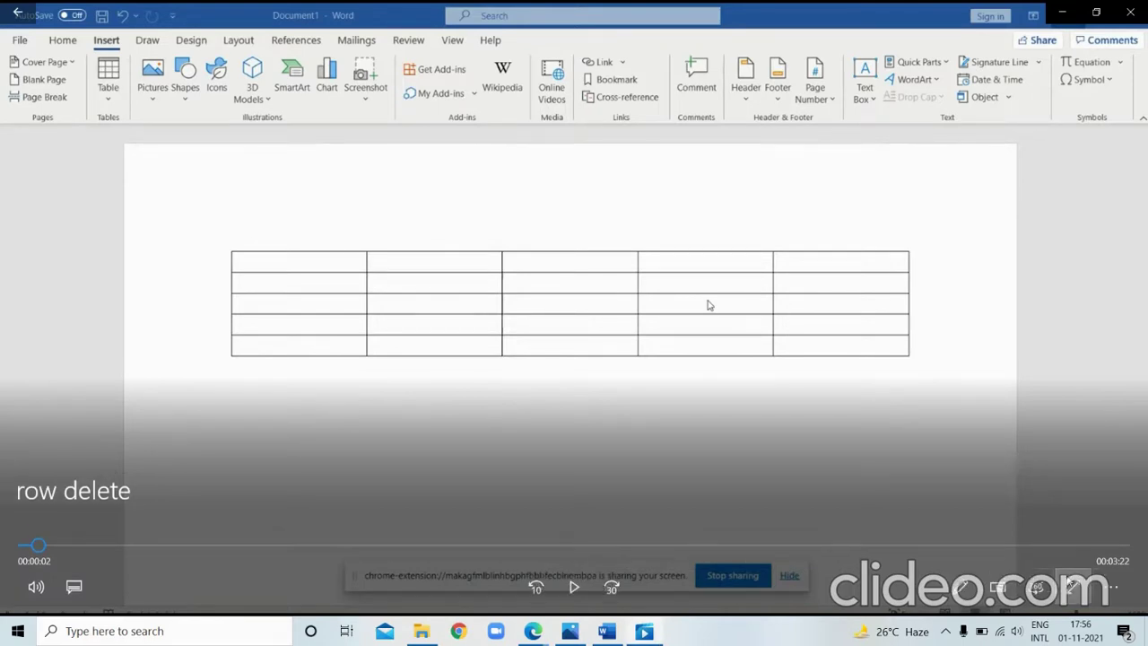
click(1076, 586)
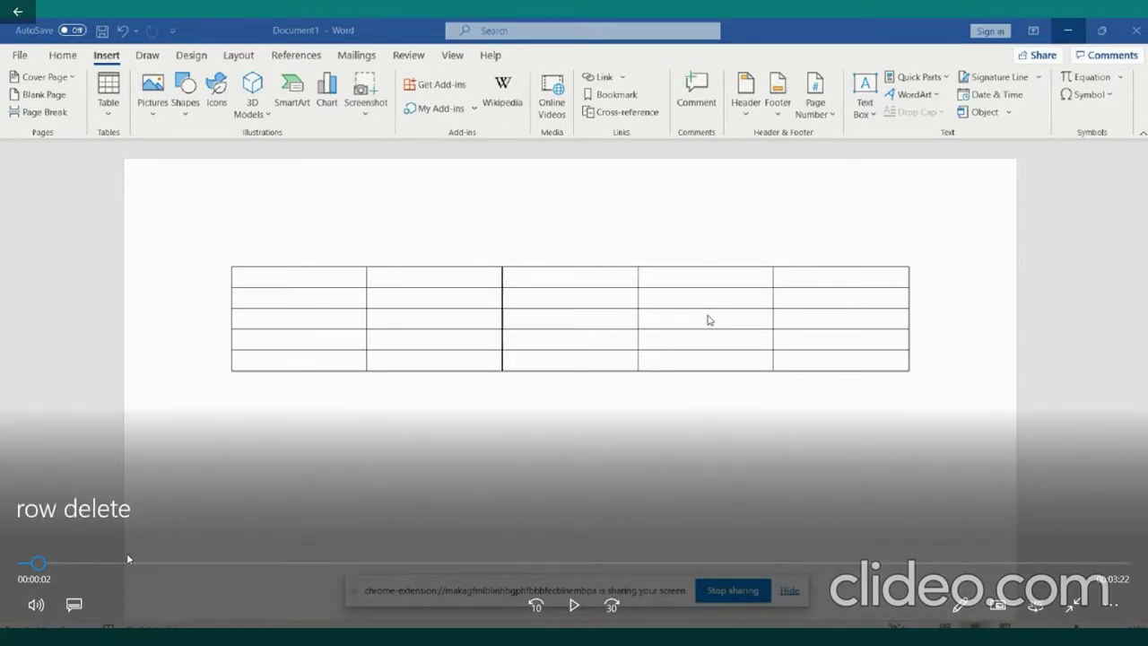
Skip through the middle and end of the cropped video to check the crop, and leave full screen
click(156, 563)
click(724, 563)
click(574, 605)
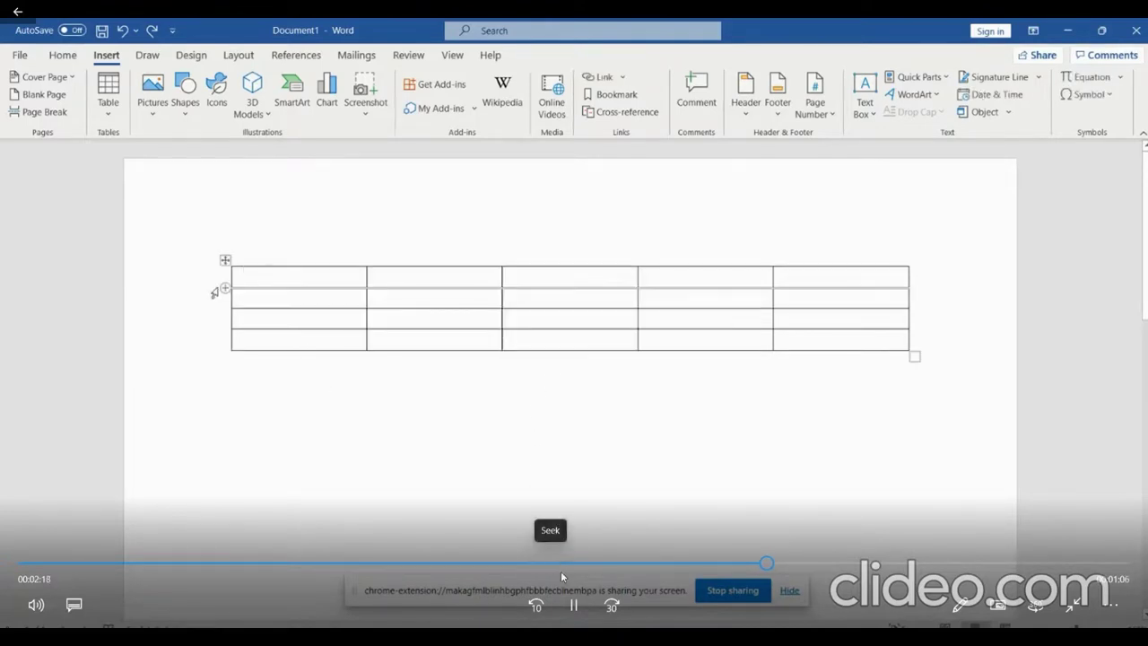
click(574, 605)
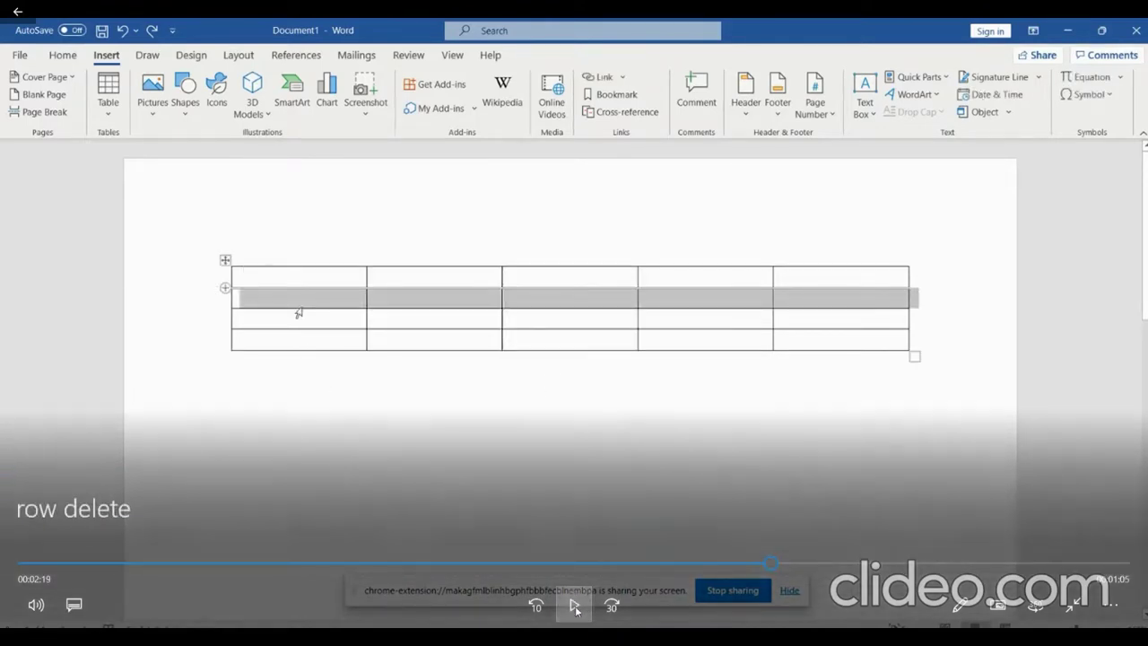
click(1008, 563)
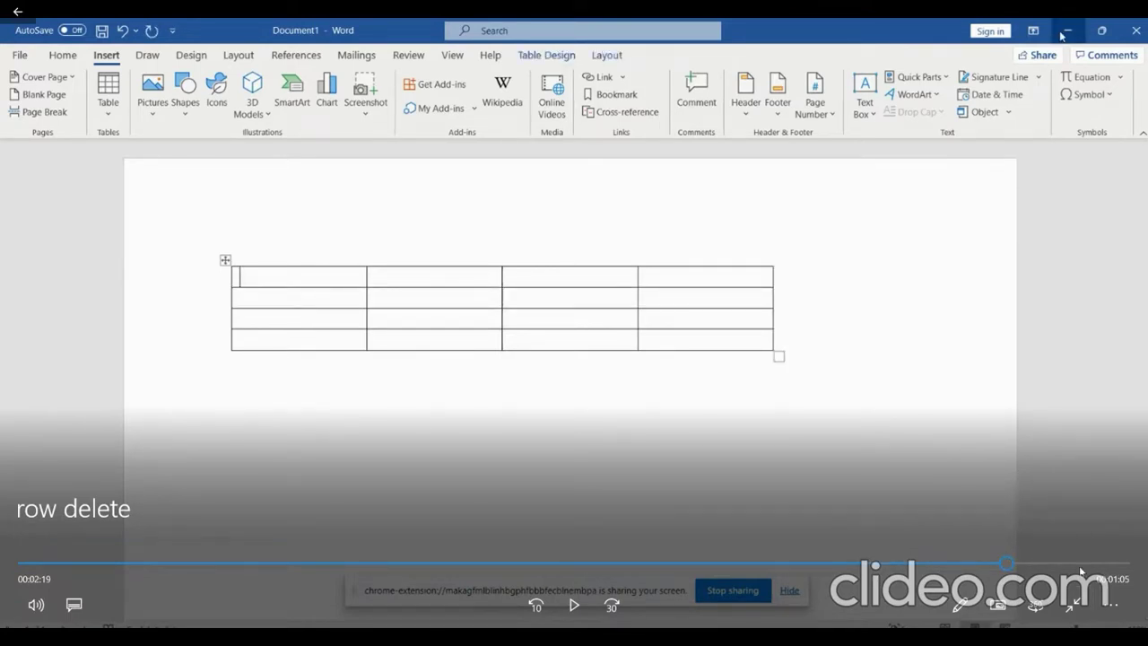
click(1080, 617)
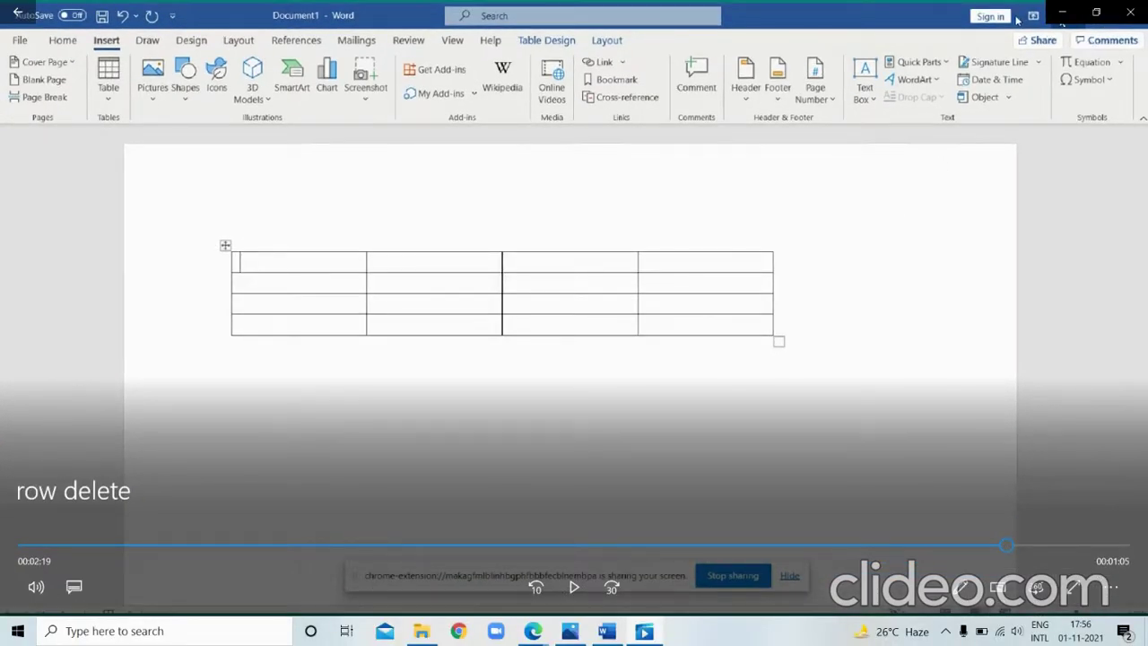
Minimize the video player and browser windows to return to the desktop, and move the screen-sharing bar above the taskbar
click(1063, 21)
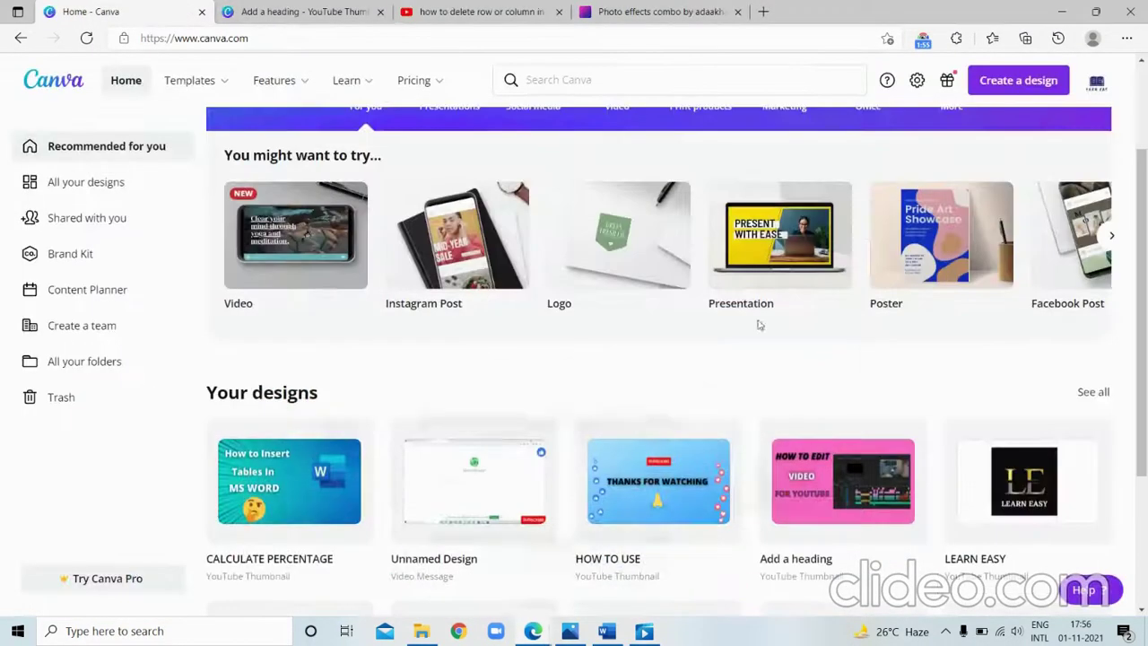
click(1066, 14)
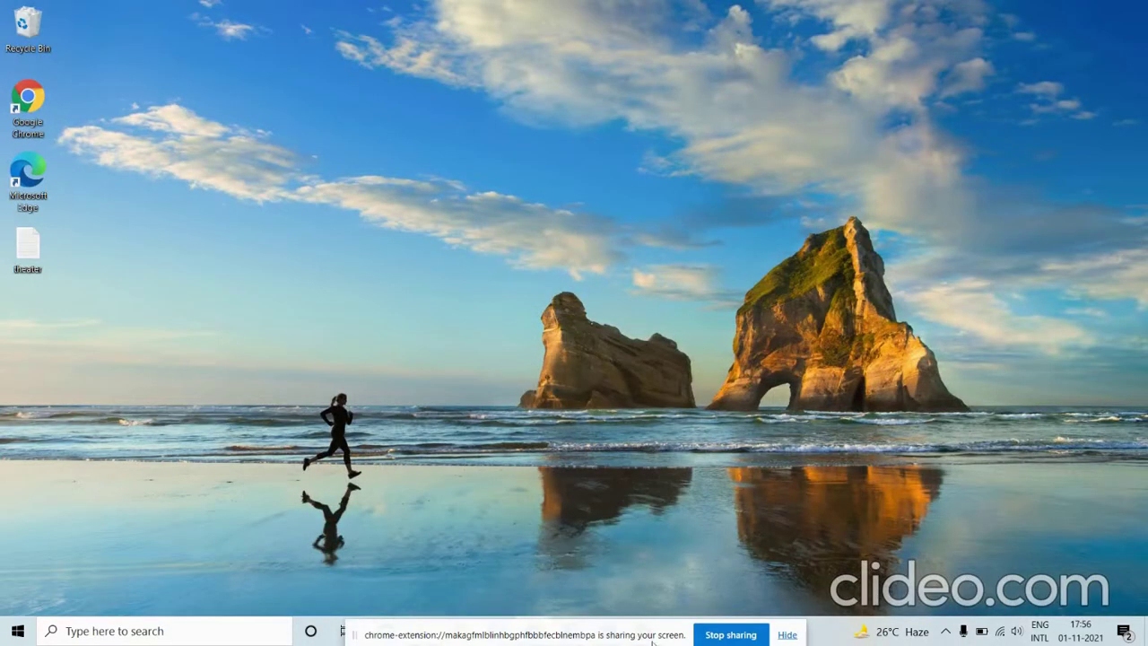
drag(651, 617, 651, 591)
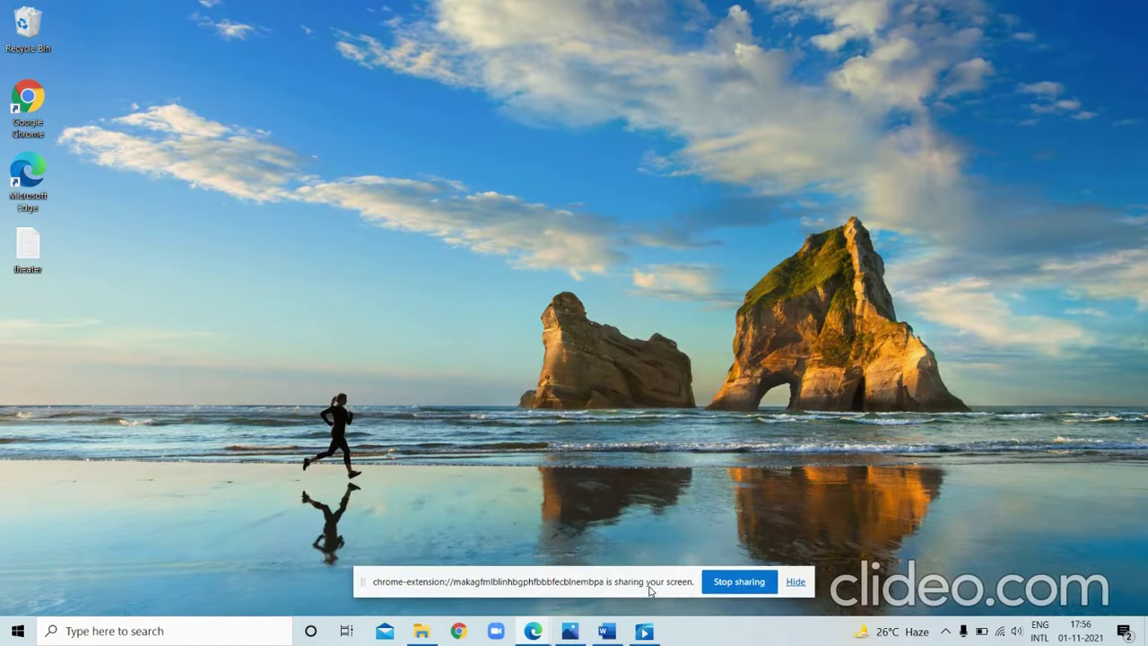